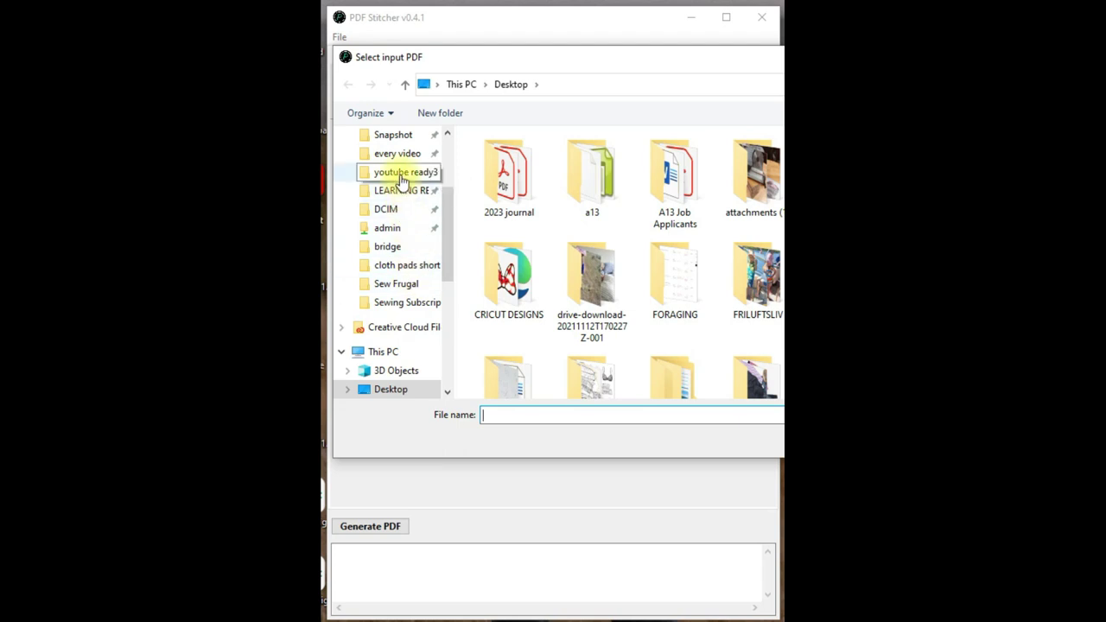
- Load free raglan.pdf from SEWING PATTERNS > ADULT PATTERNS > TOPS as input, pages 1-12
scroll(414, 182, "up", 3)
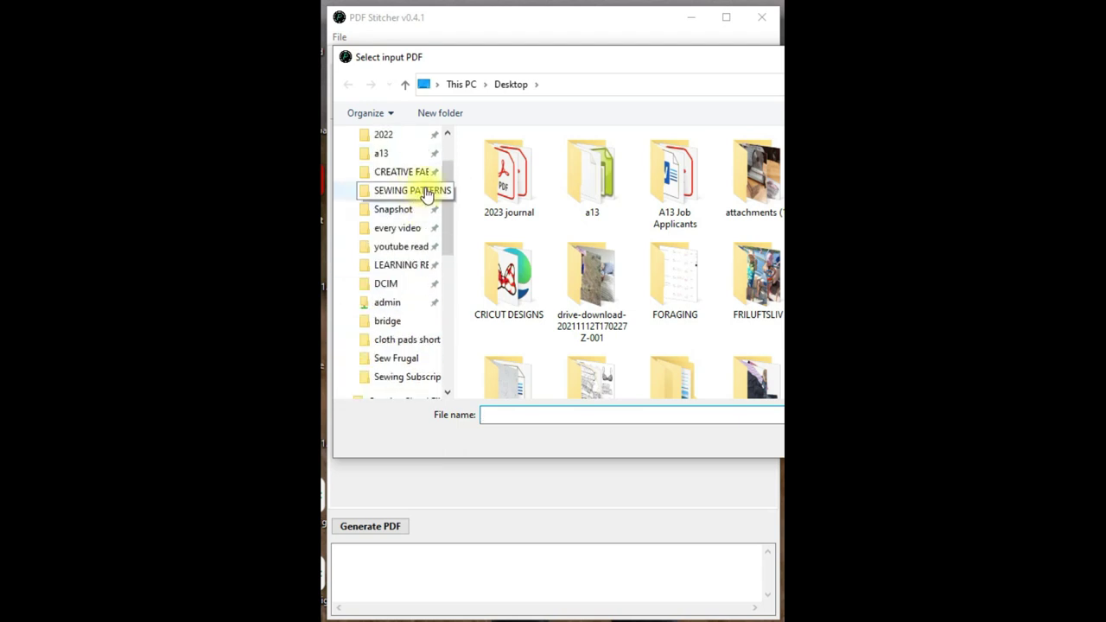
left_click(426, 192)
double_click(492, 176)
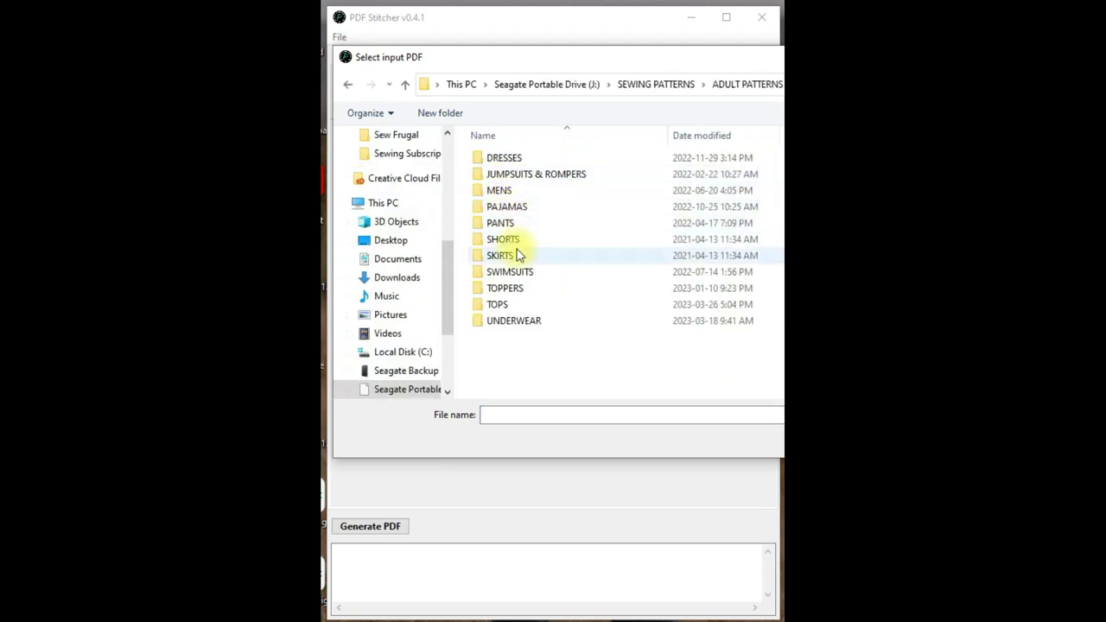
double_click(494, 304)
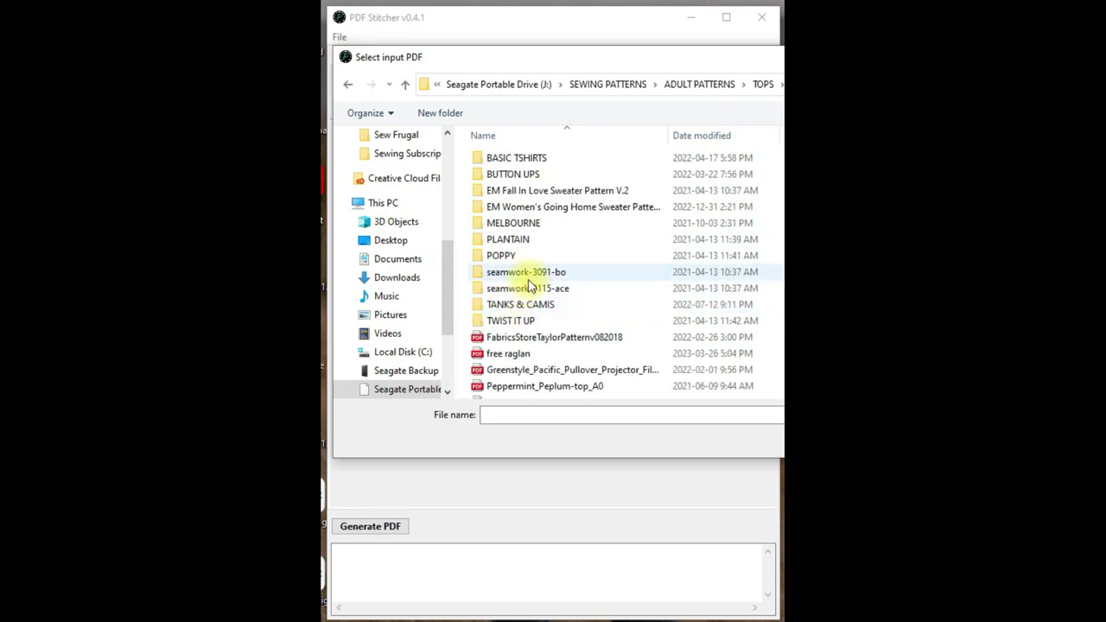
scroll(523, 278, "down", 1)
scroll(535, 312, "up", 1)
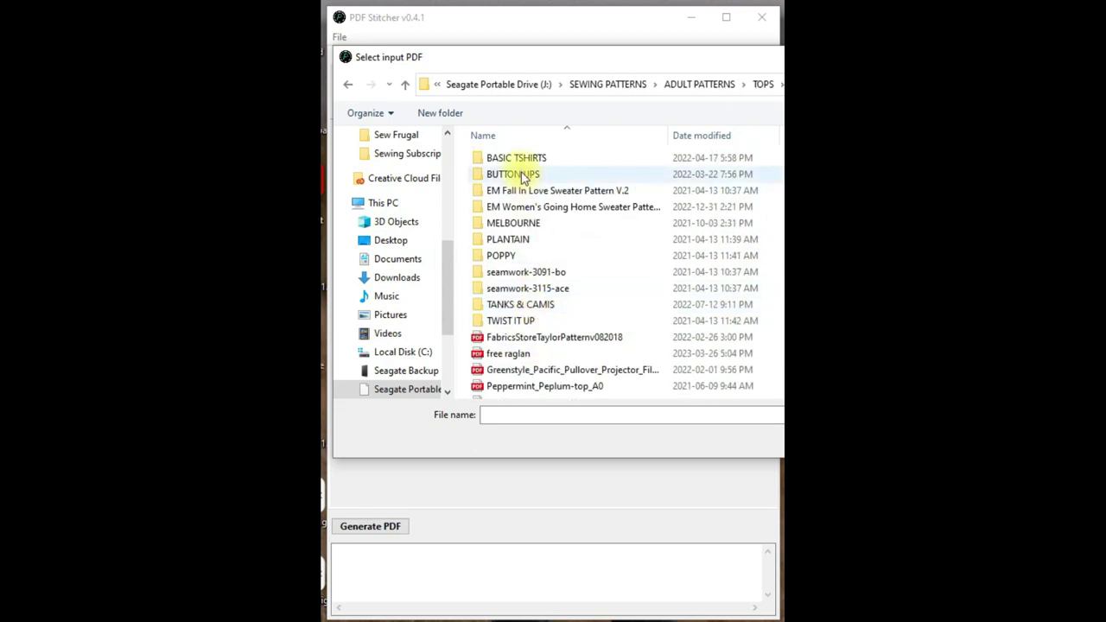
scroll(524, 208, "down", 1)
double_click(526, 292)
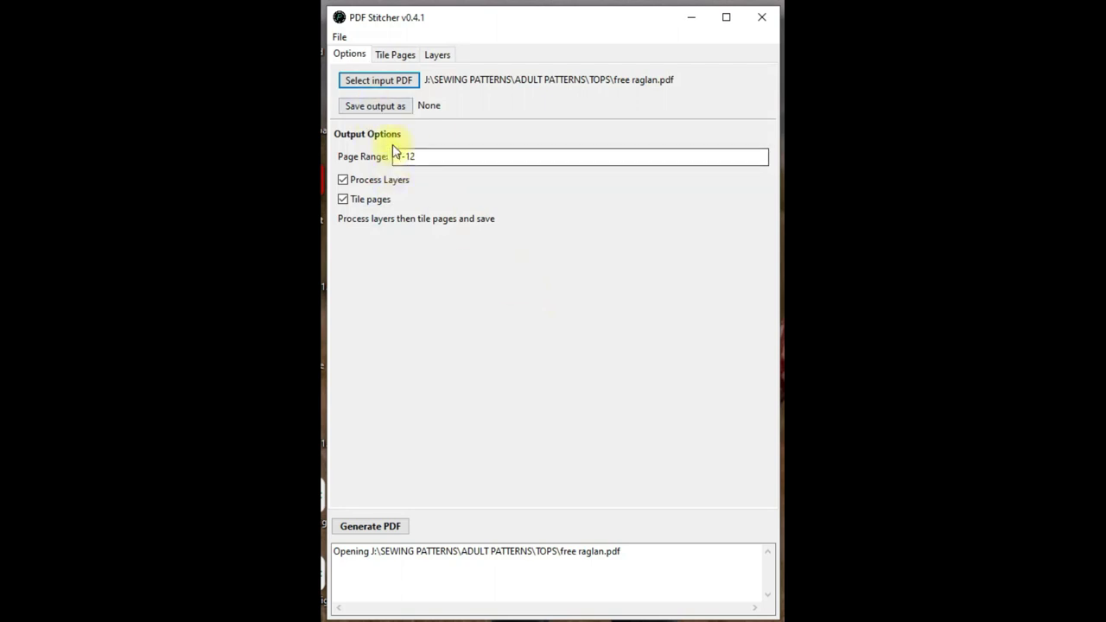
- Name the output free raglan stitched and generate the 34.00 x 33.00 in tiled PDF
left_click(394, 108)
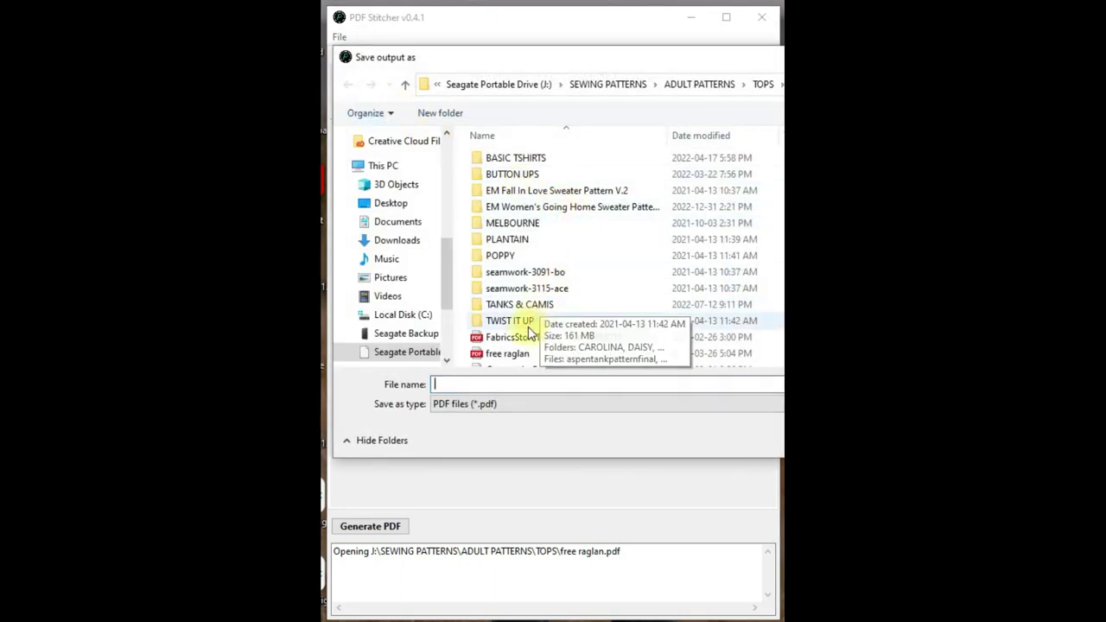
type("free")
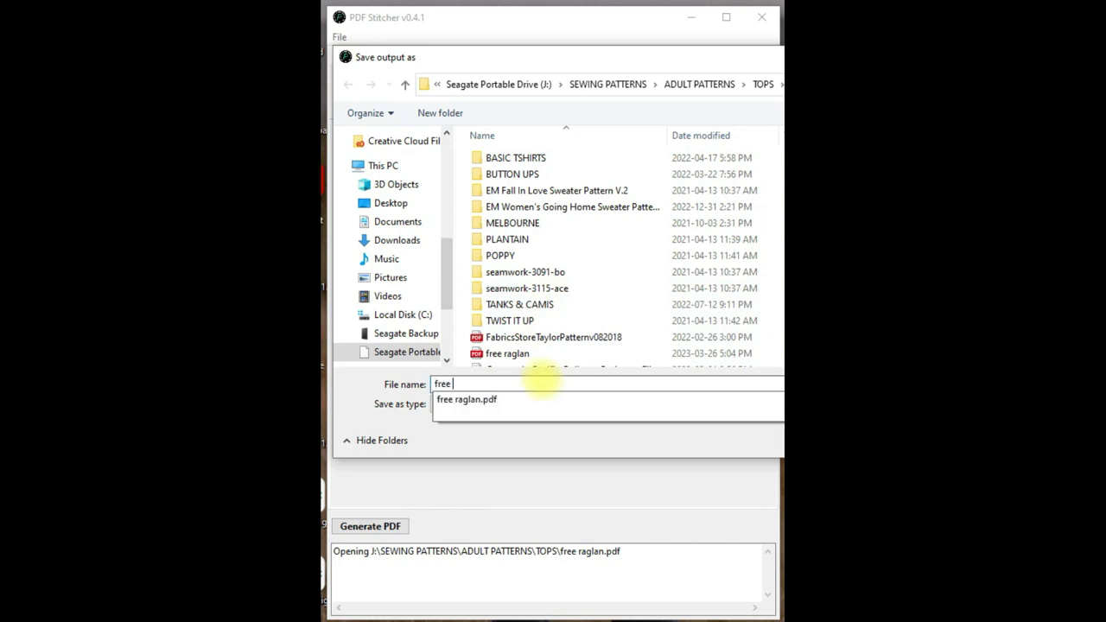
type(" raglan stitched")
key("Return")
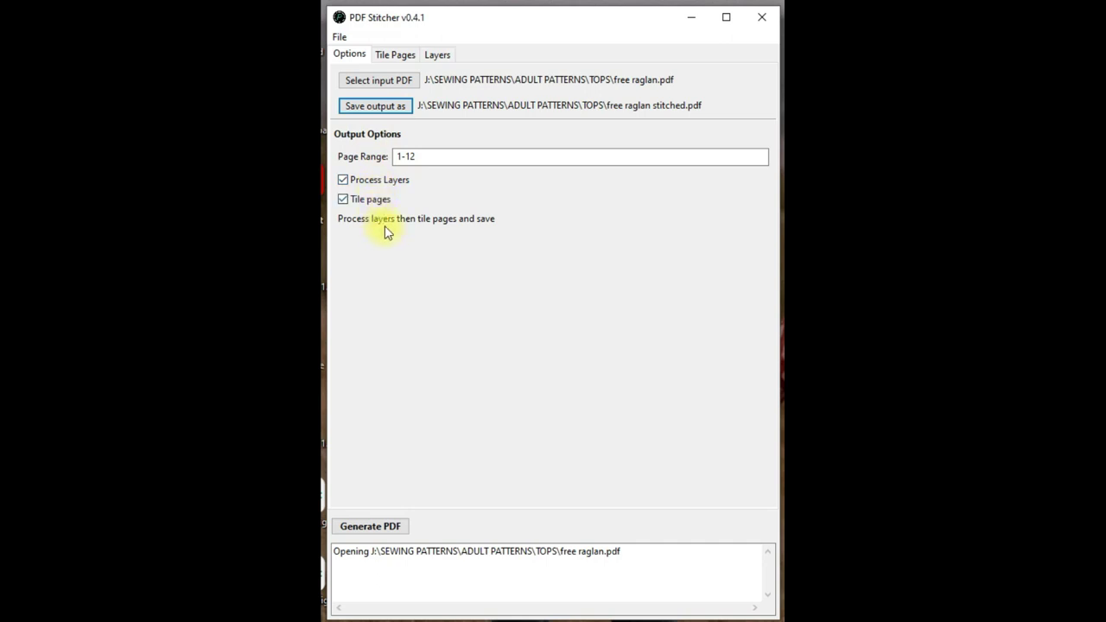
left_click(393, 529)
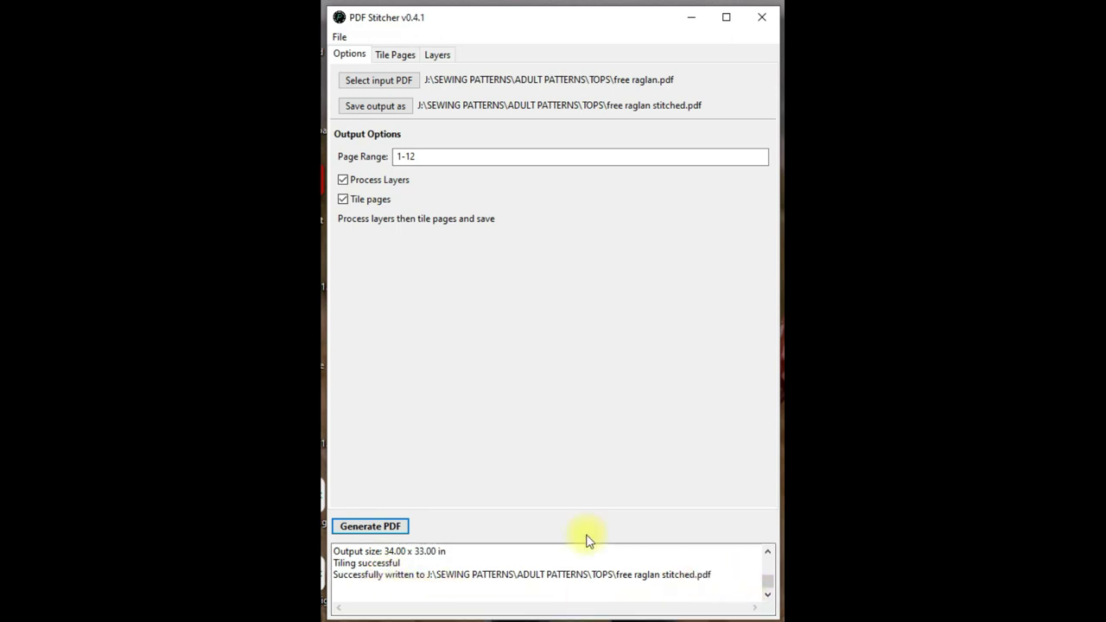
key("super+e")
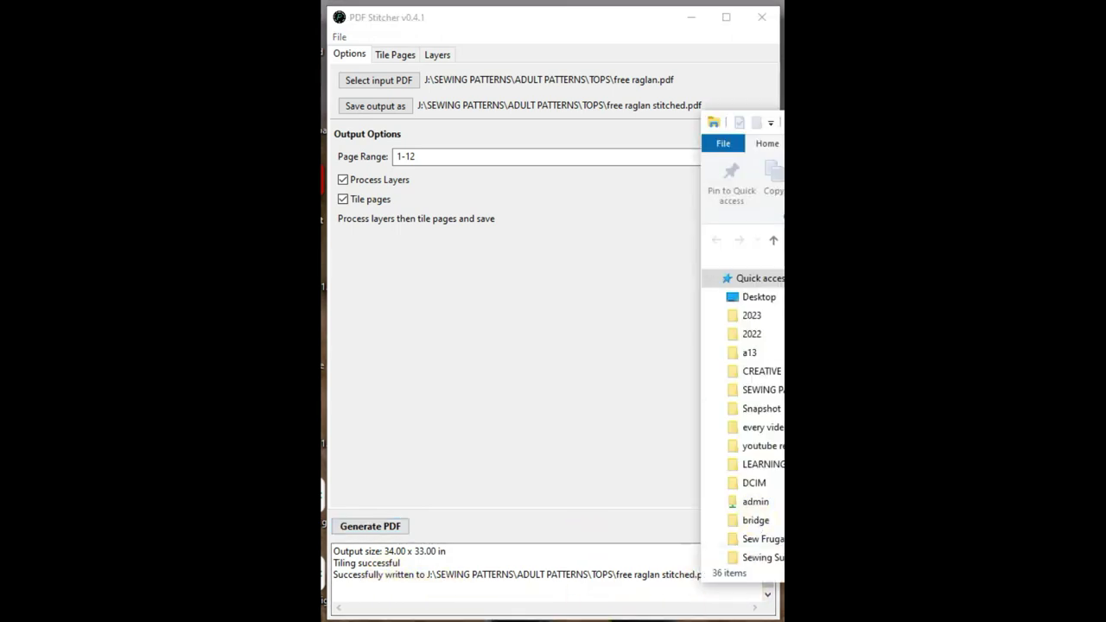
- Browse File Explorer to SEWING PATTERNS > ADULT PATTERNS > TOPS to reach free raglan stitched.pdf
left_click_drag(777, 122, 571, 81)
left_click(414, 344)
double_click(508, 258)
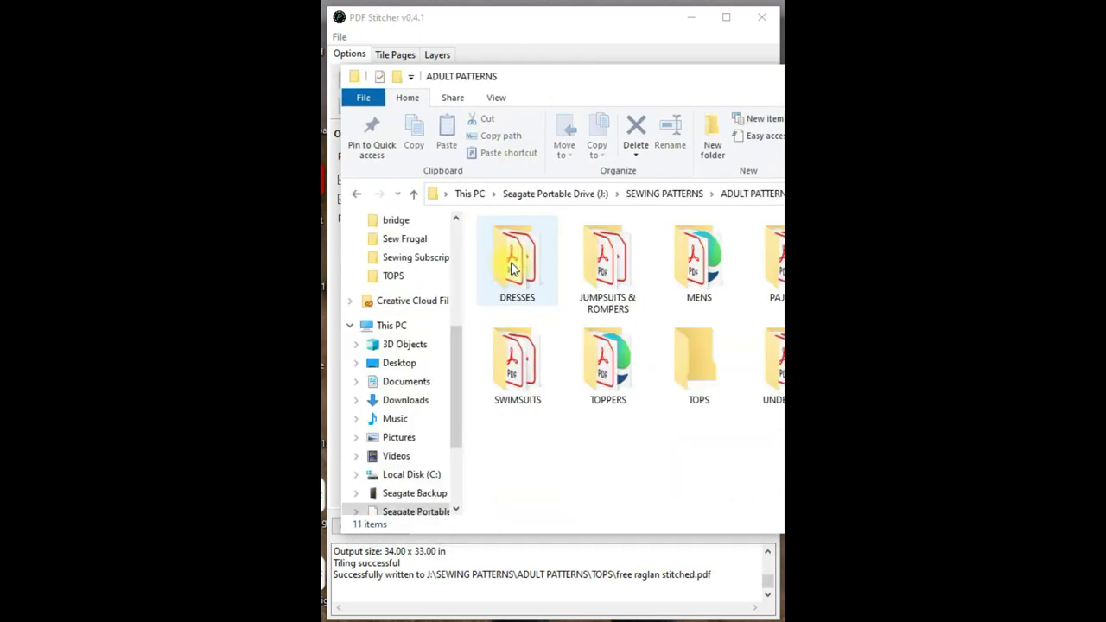
double_click(707, 387)
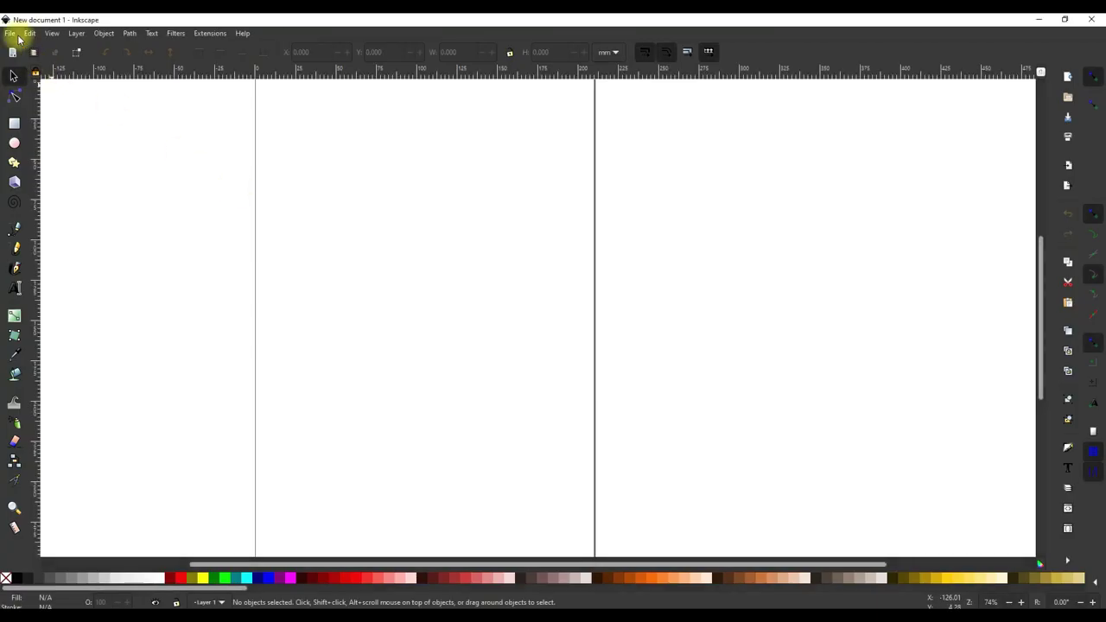
- Import free raglan stitched.pdf into the document, accepting the default PDF import settings
left_click(18, 36)
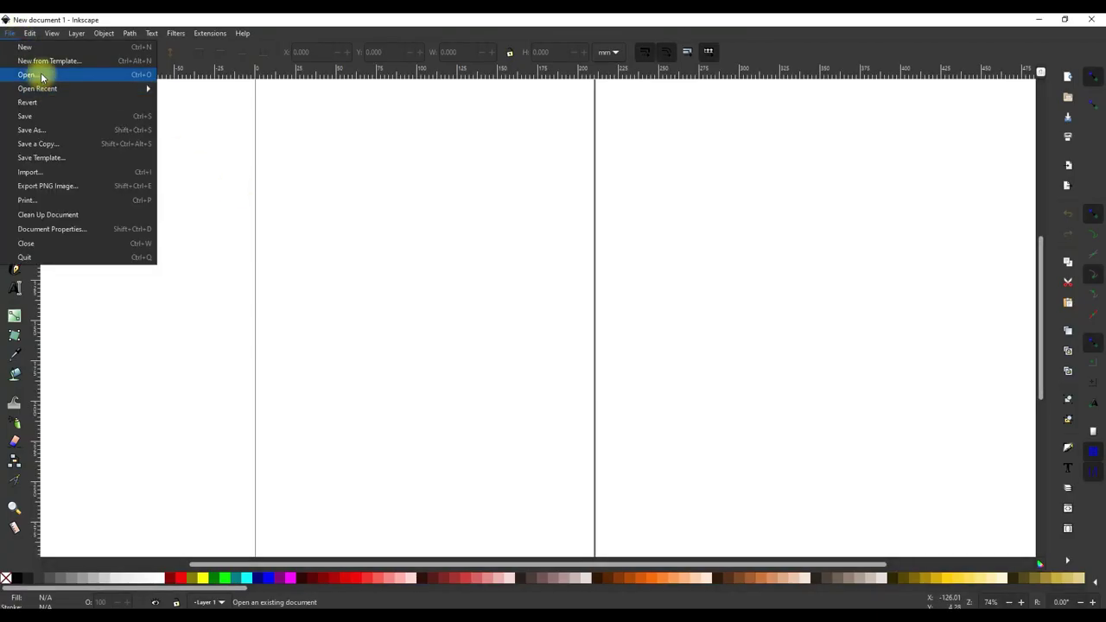
left_click(61, 171)
double_click(121, 216)
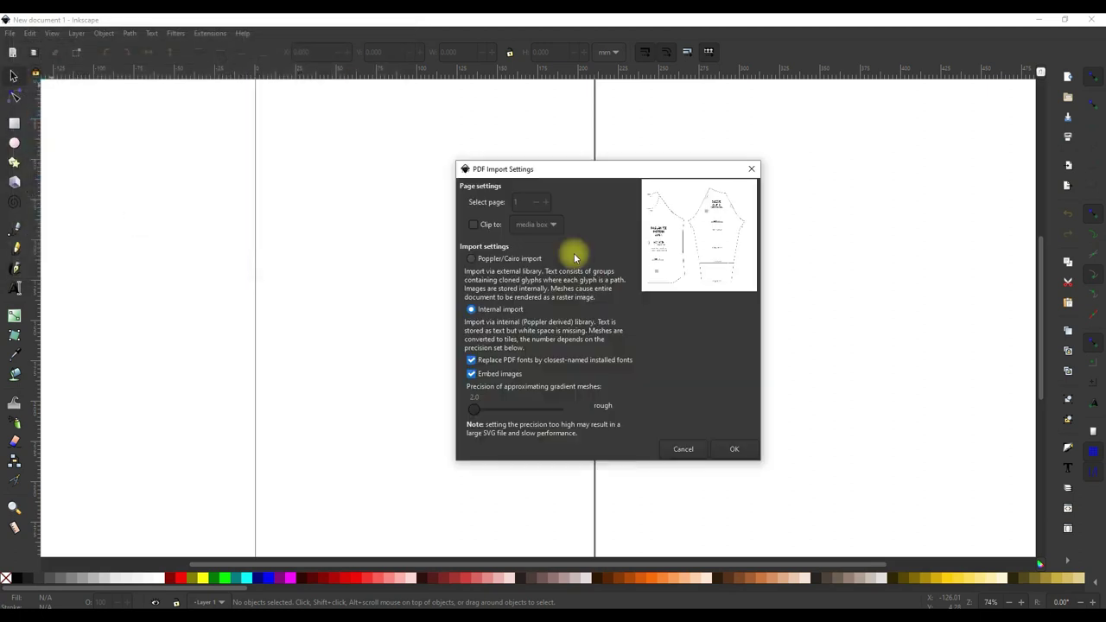
left_click(732, 449)
- Measure the bodice width from the centre fold to the side seam
left_click(620, 362)
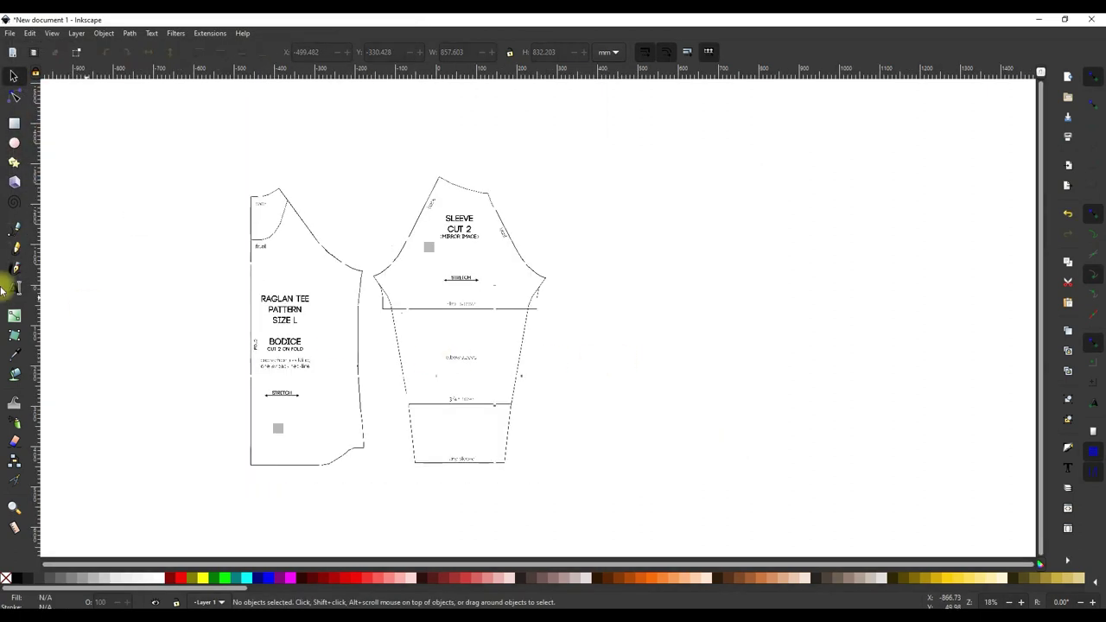
scroll(291, 452, "up", 1)
scroll(331, 521, "up", 1)
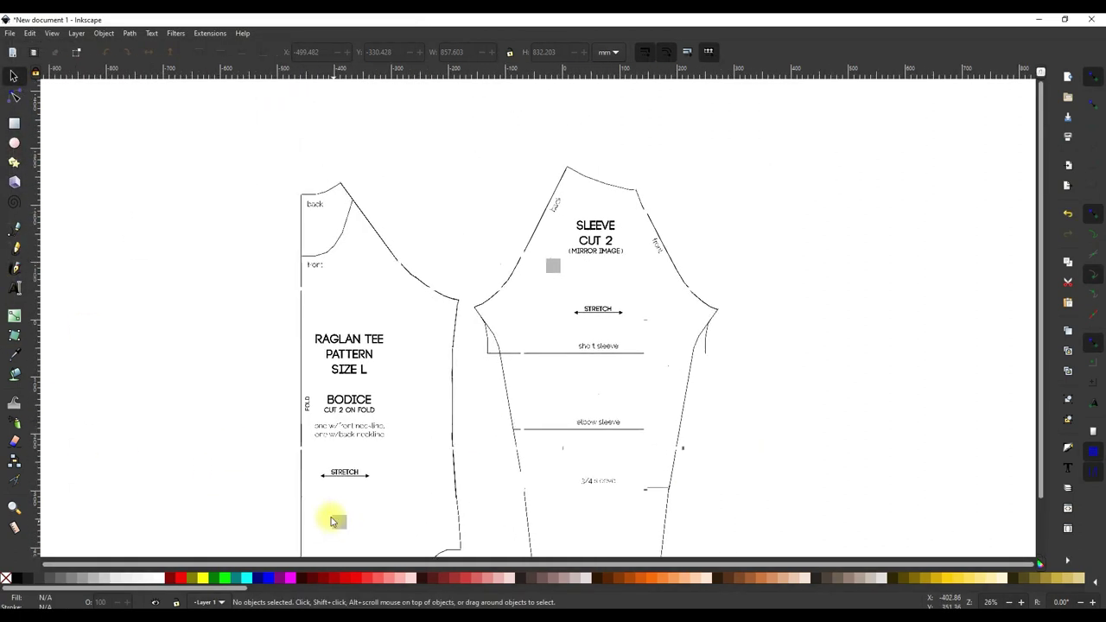
scroll(320, 484, "down", 2)
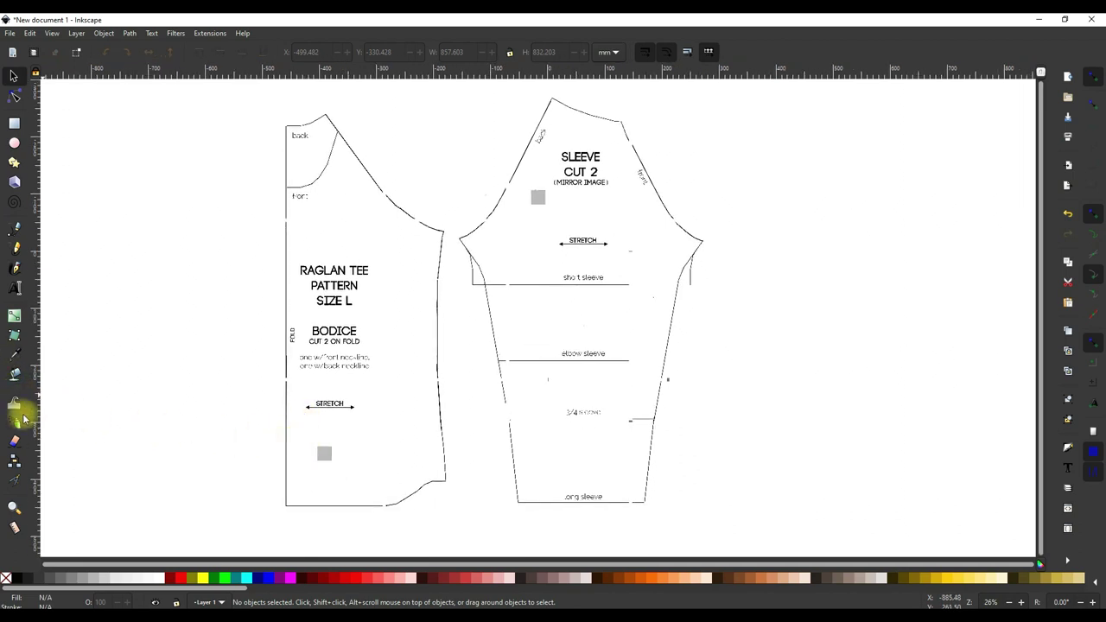
left_click(14, 527)
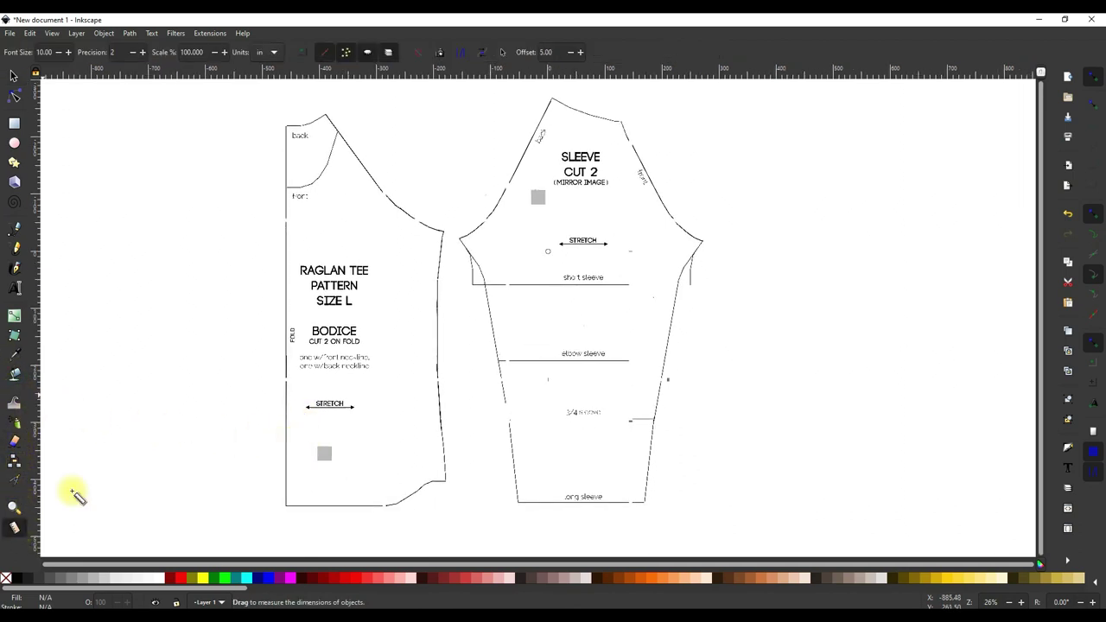
left_click_drag(286, 260, 441, 258)
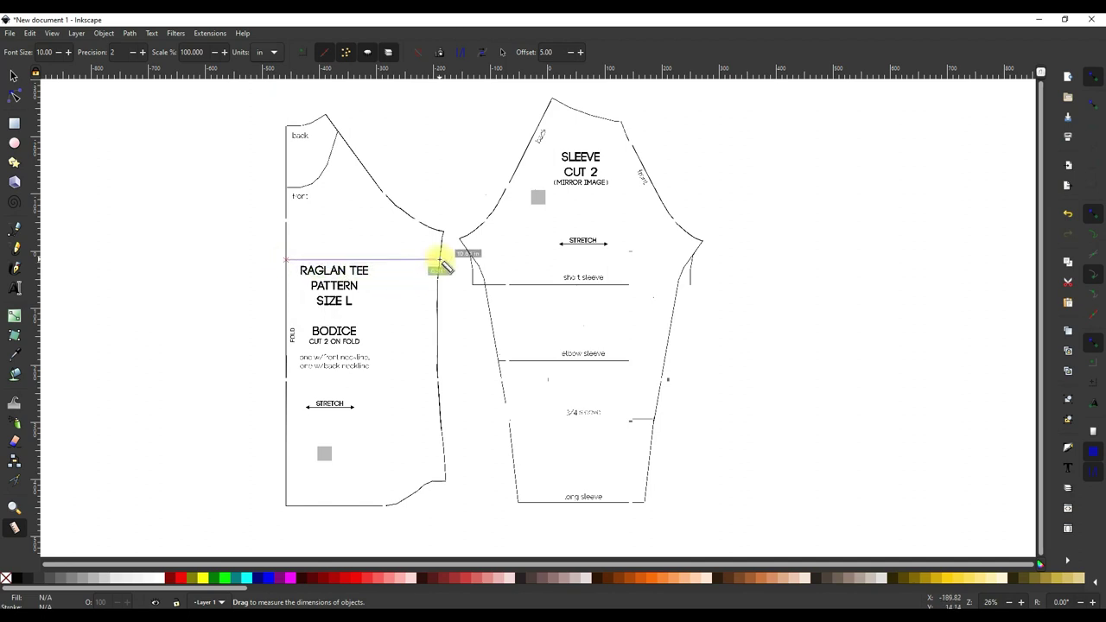
- Draw a tall rectangle left of the bodice and set its width to 0.75 in
key("s")
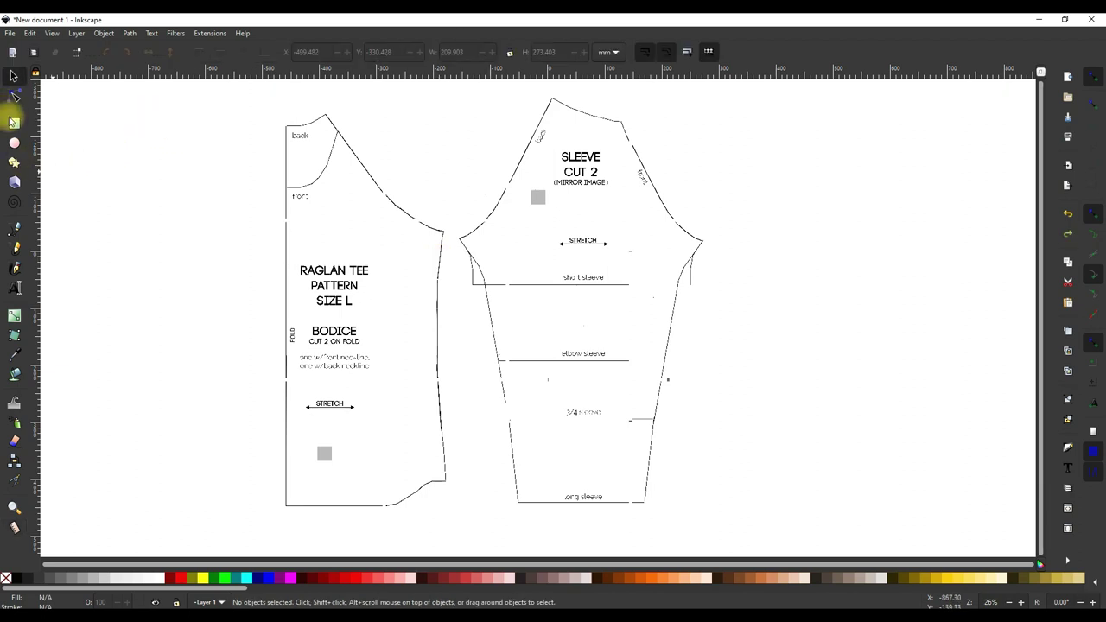
left_click(14, 122)
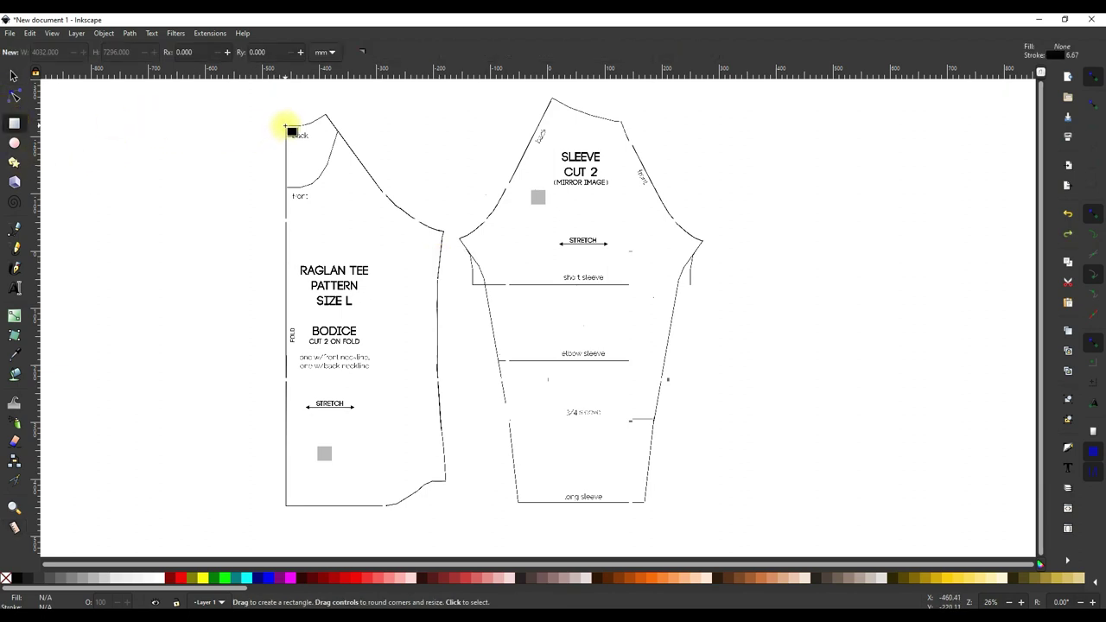
left_click_drag(285, 126, 223, 508)
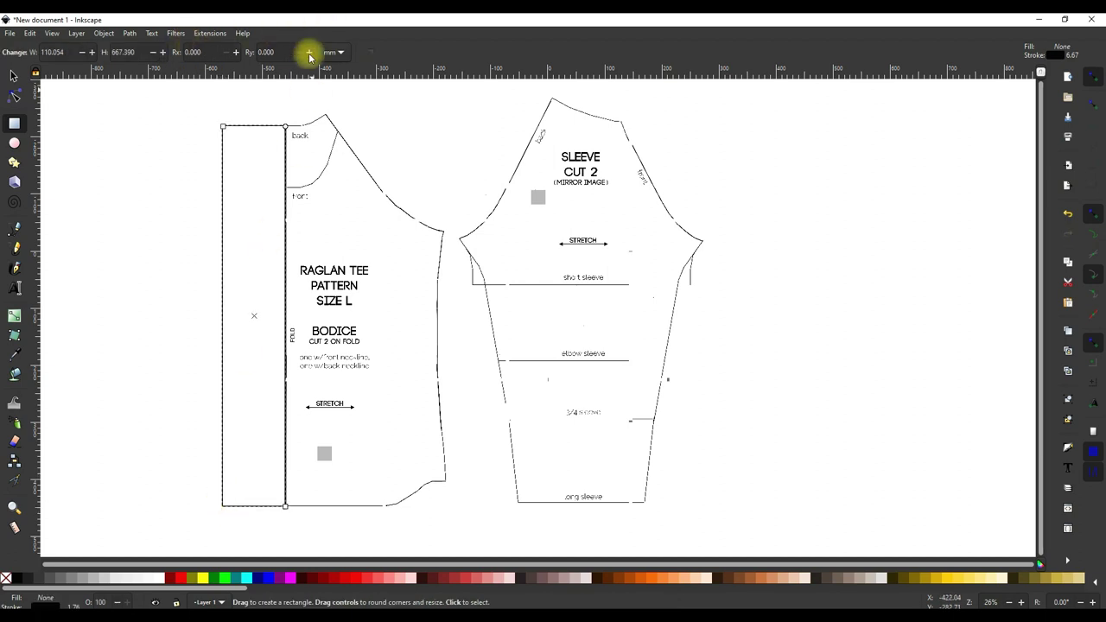
left_click(325, 52)
scroll(333, 48, "up", 3)
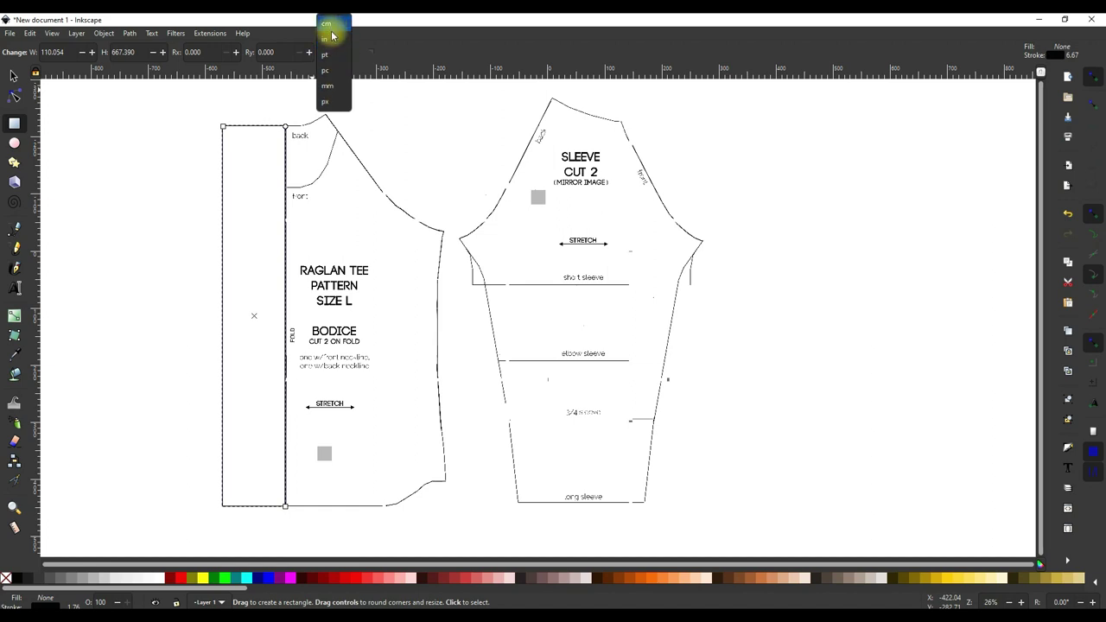
left_click(330, 38)
left_click_drag(69, 52, 20, 52)
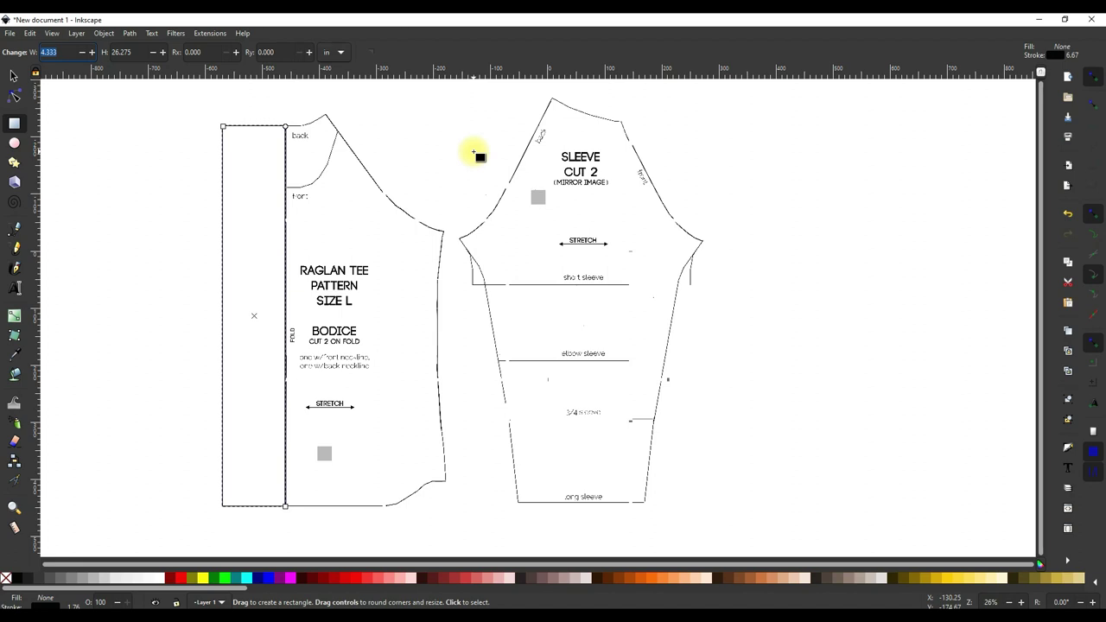
type("1")
key("Tab")
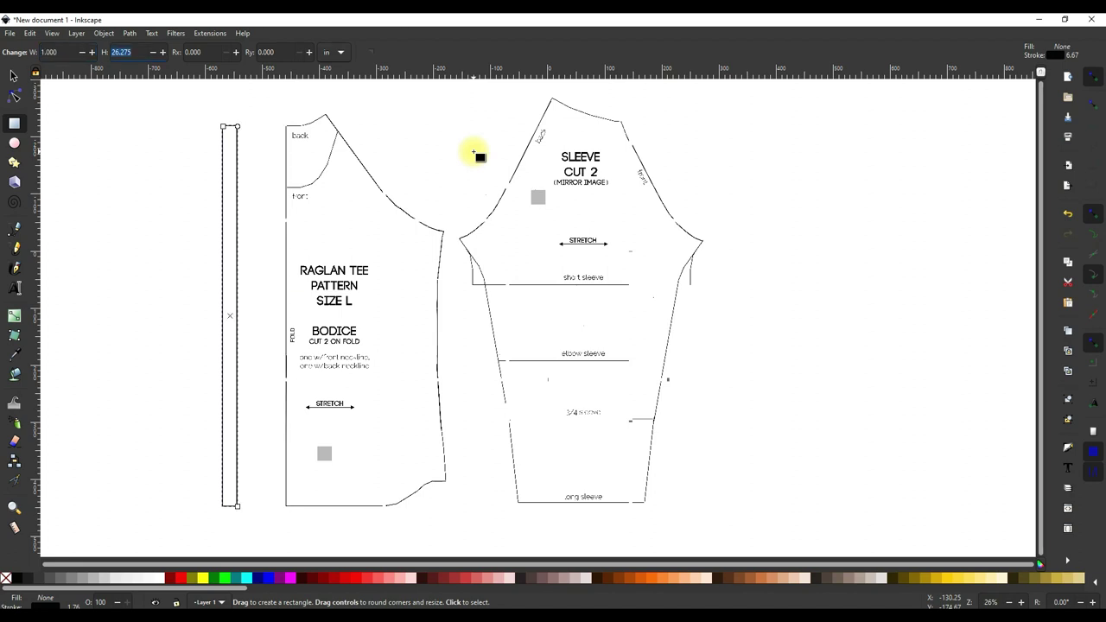
triple_click(49, 52)
type("0.75")
key("Return")
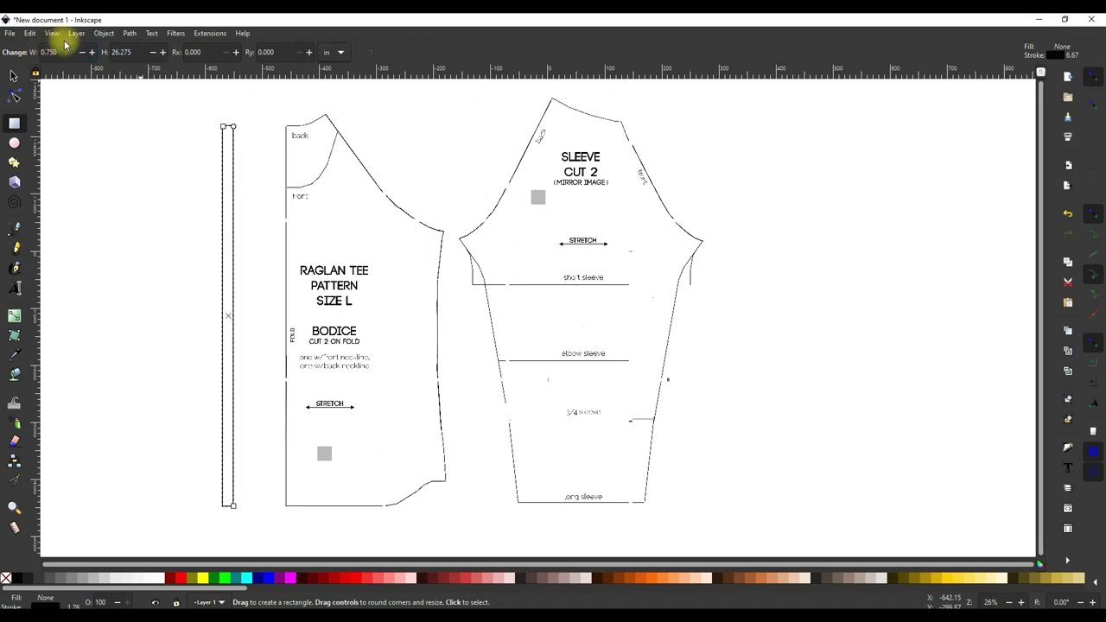
- Butt the strip against the bodice fold edge and stretch it to the hem
key("Escape")
scroll(230, 230, "down", 1)
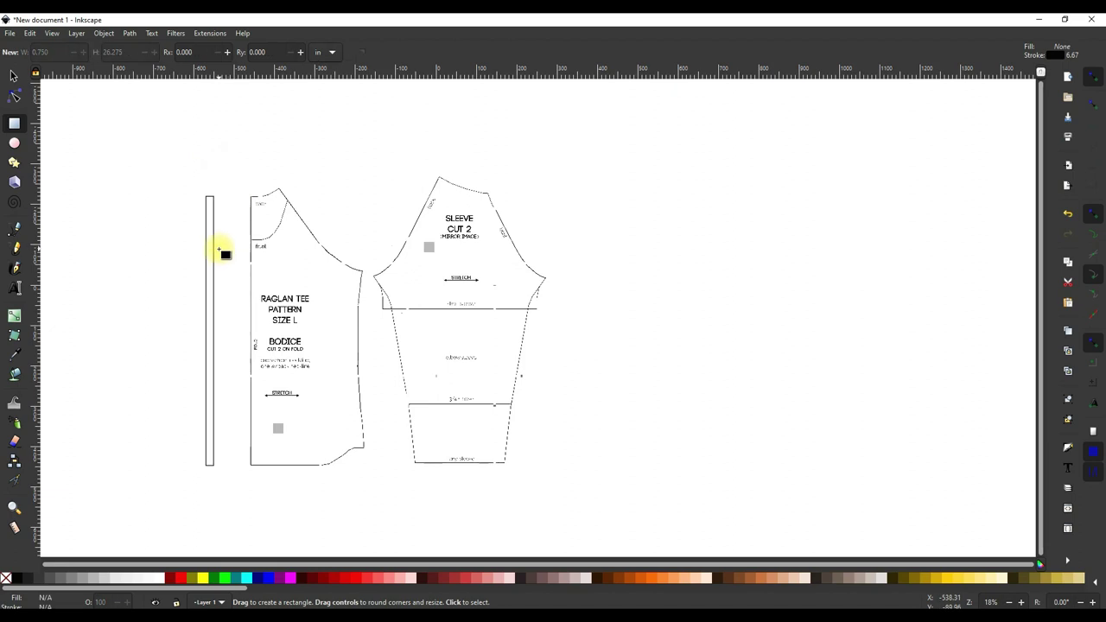
key("s")
left_click_drag(210, 285, 247, 288)
scroll(286, 264, "up", 5)
scroll(291, 250, "down", 3)
scroll(271, 234, "up", 5)
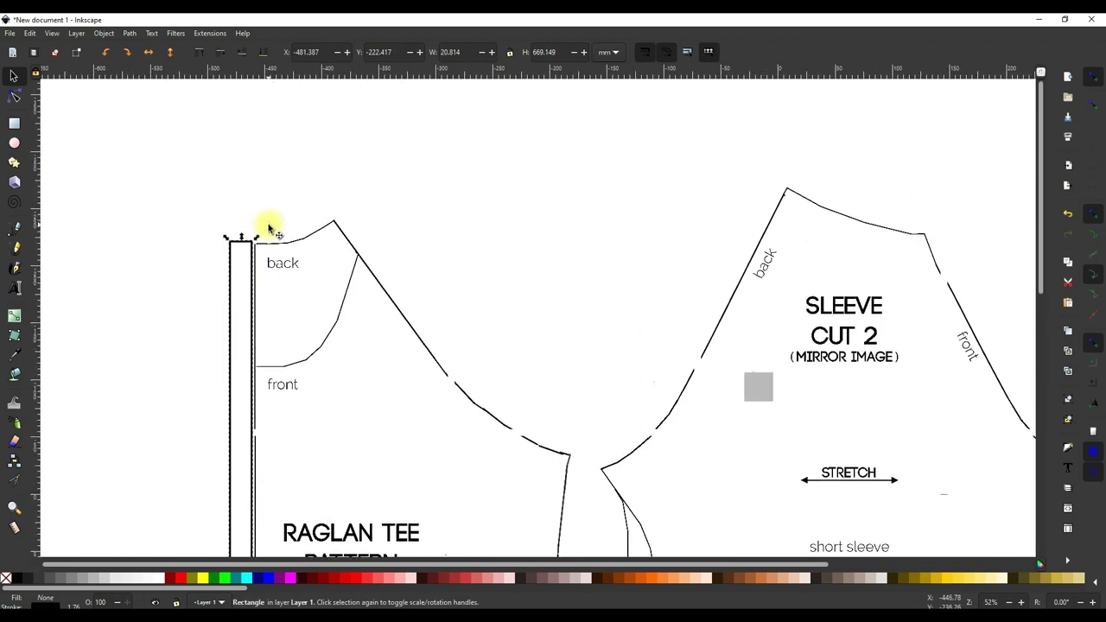
left_click_drag(248, 250, 254, 268)
scroll(382, 286, "down", 15)
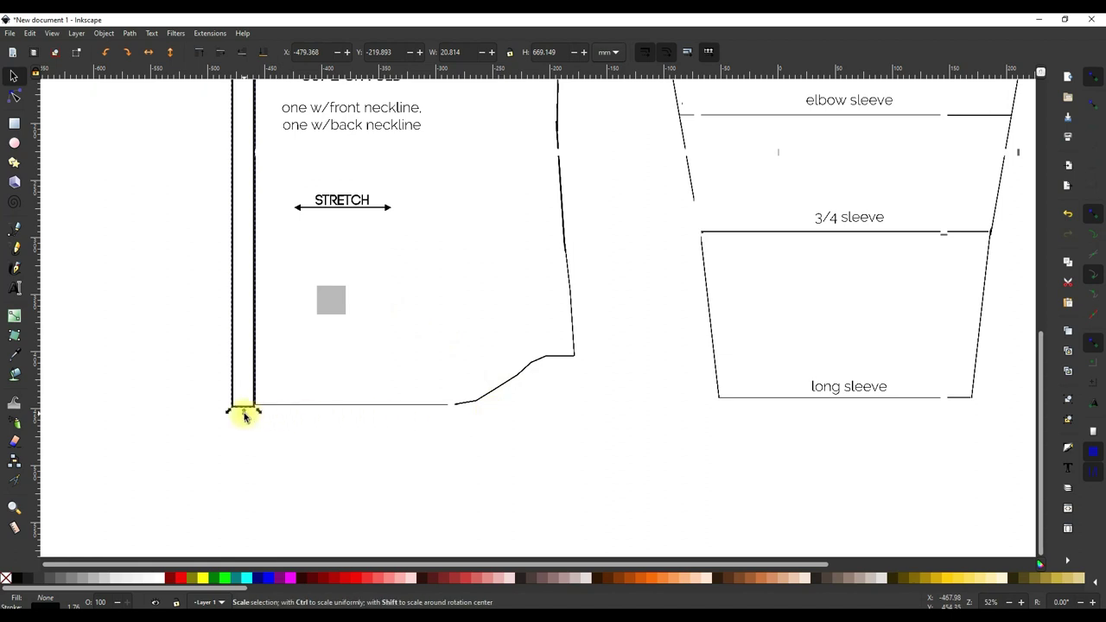
left_click_drag(245, 414, 243, 416)
left_click(482, 424)
- Save the widened pattern as free raglan inkscape.svg in the TOPS folder
key("3")
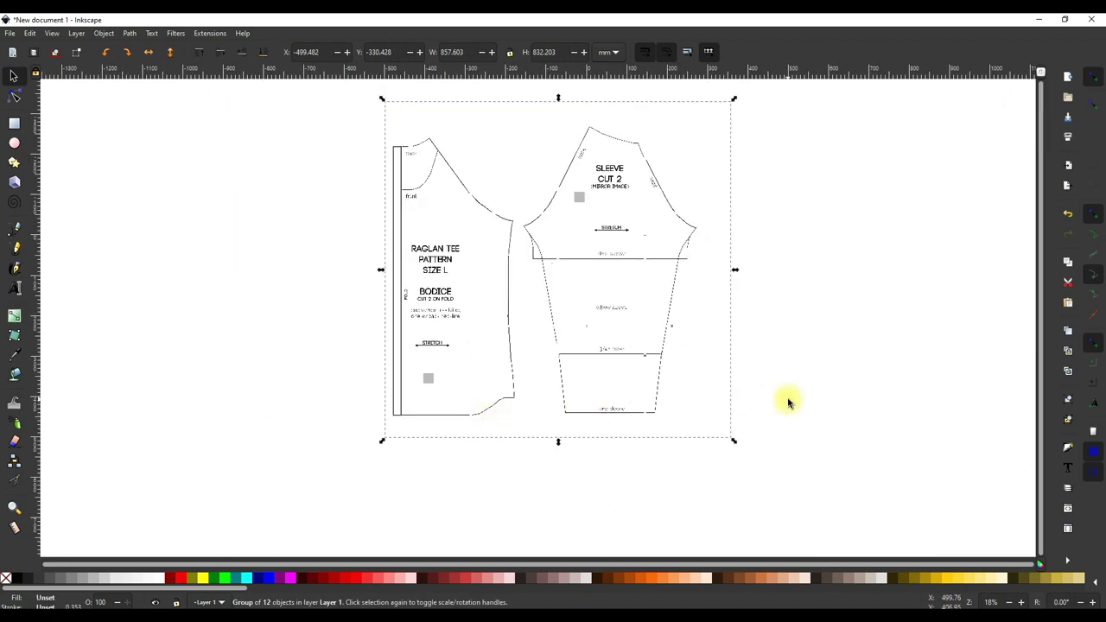
key("ctrl+s")
type("free raglan ")
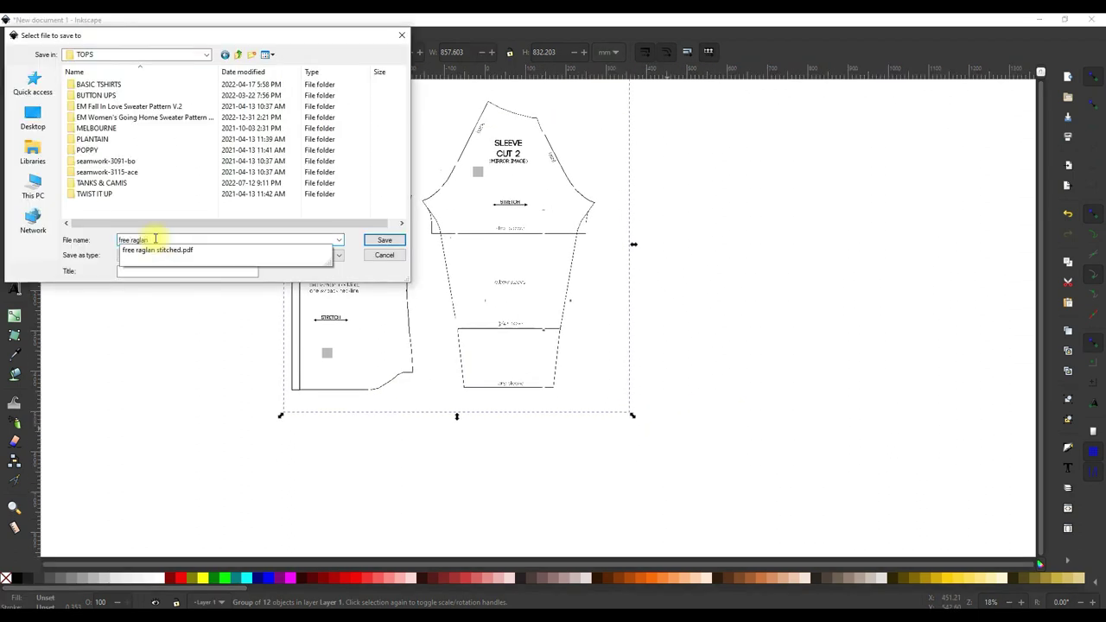
type("inkscape")
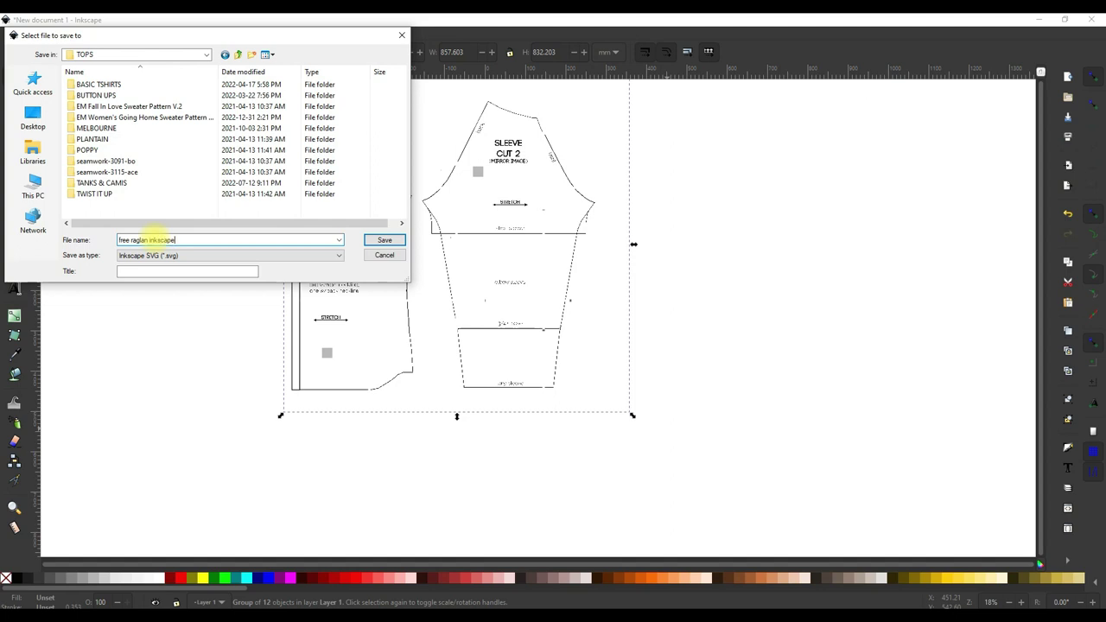
key("Return")
left_click(697, 263)
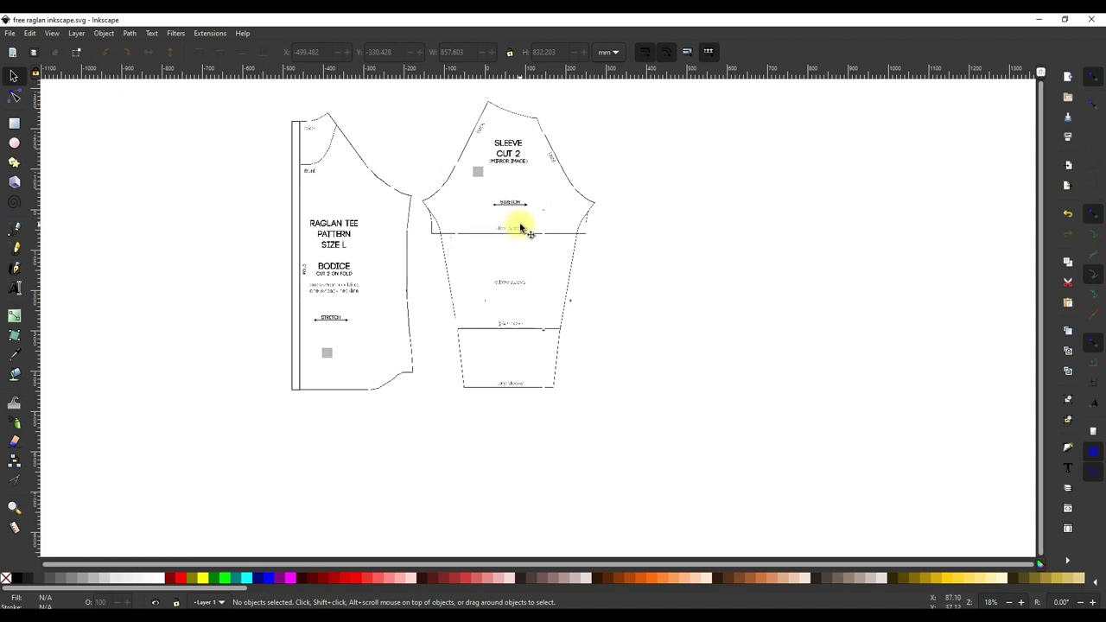
- Group the strip with the pattern pieces and rotate them 90° counter-clockwise
key("ctrl+z")
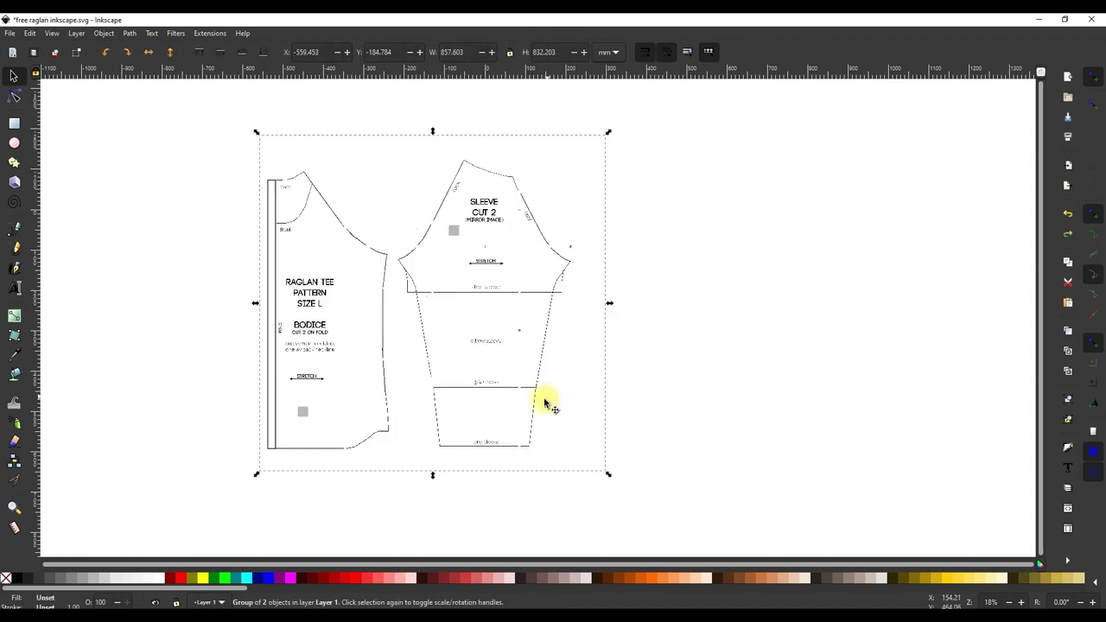
left_click(108, 52)
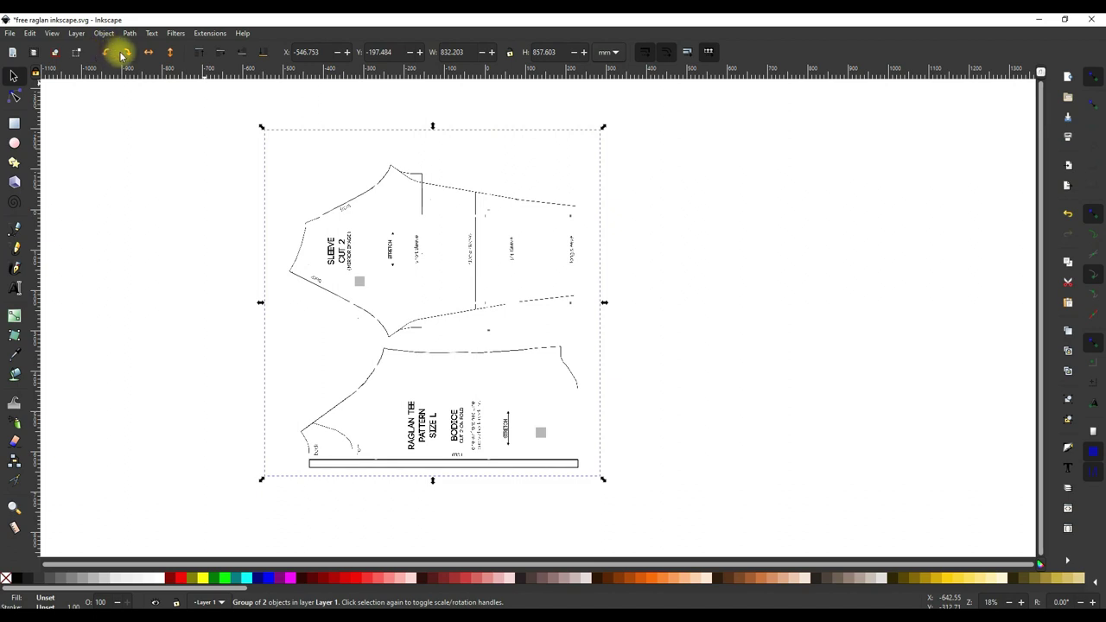
left_click(125, 233)
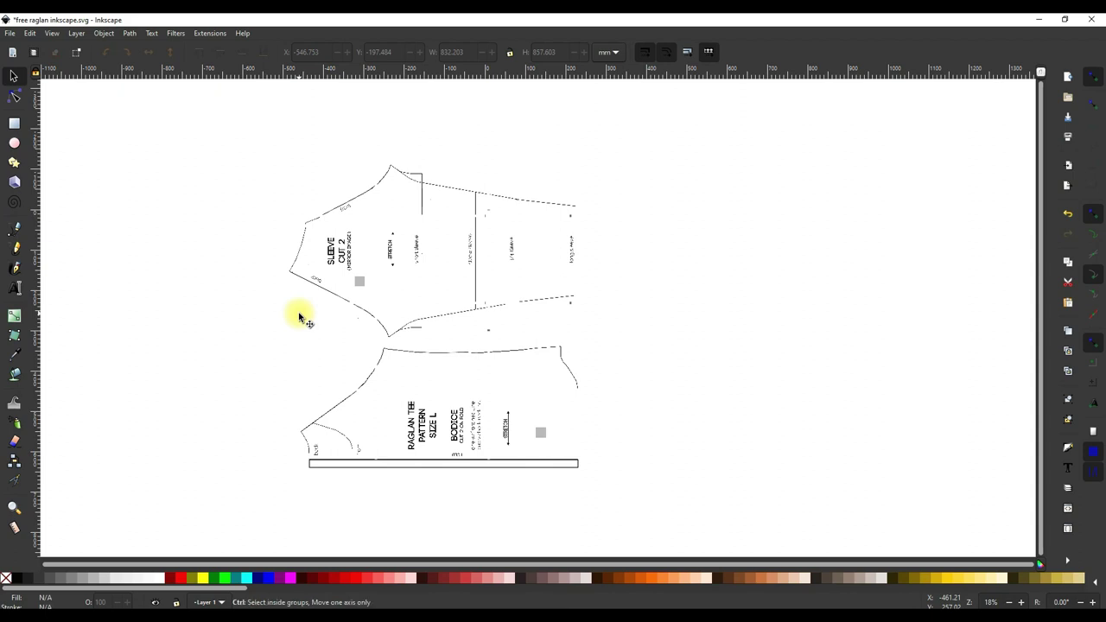
- Resize the page to the drawing with 7-inch margins, giving 46.76 x 47.76 in
key("ctrl+shift+d")
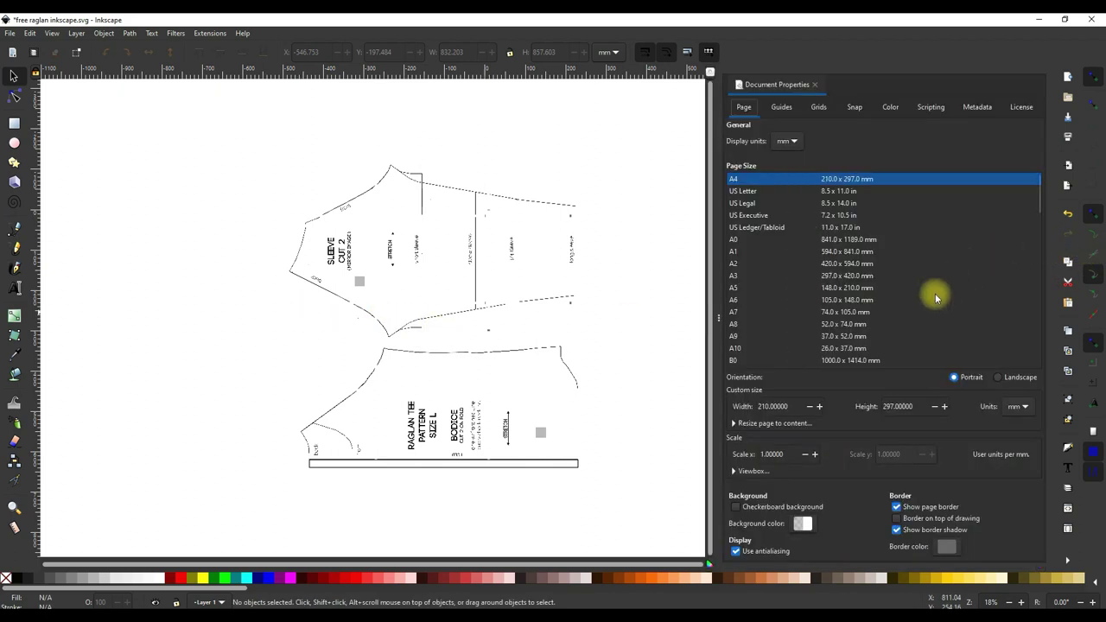
left_click(801, 424)
left_click(1012, 316)
left_click(1009, 272)
left_click(880, 350)
type("7")
key("Tab")
type("7")
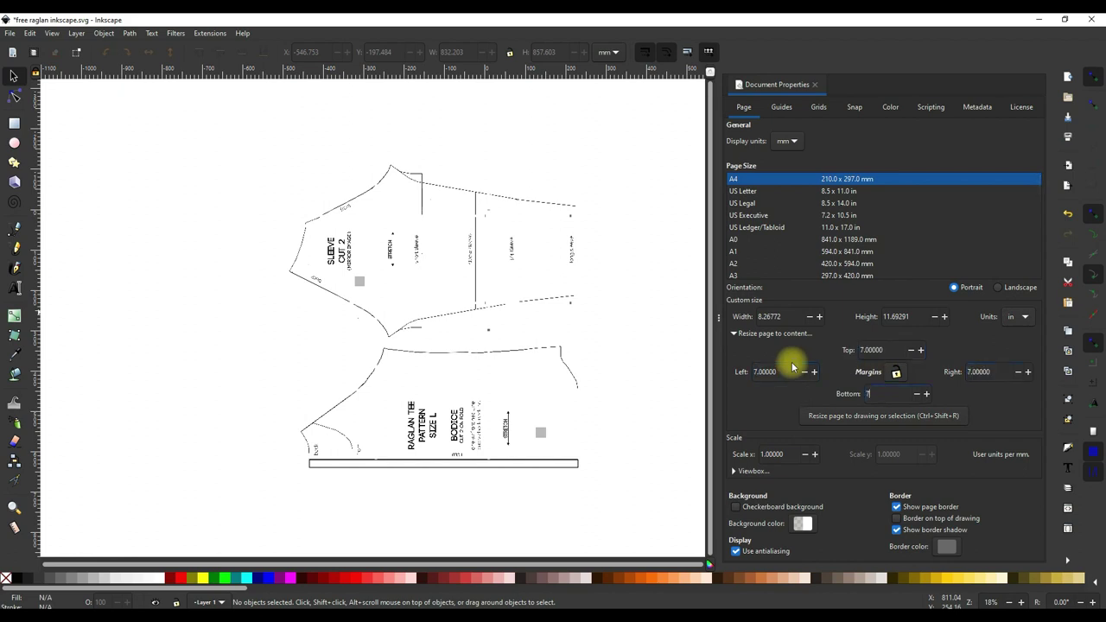
left_click(852, 415)
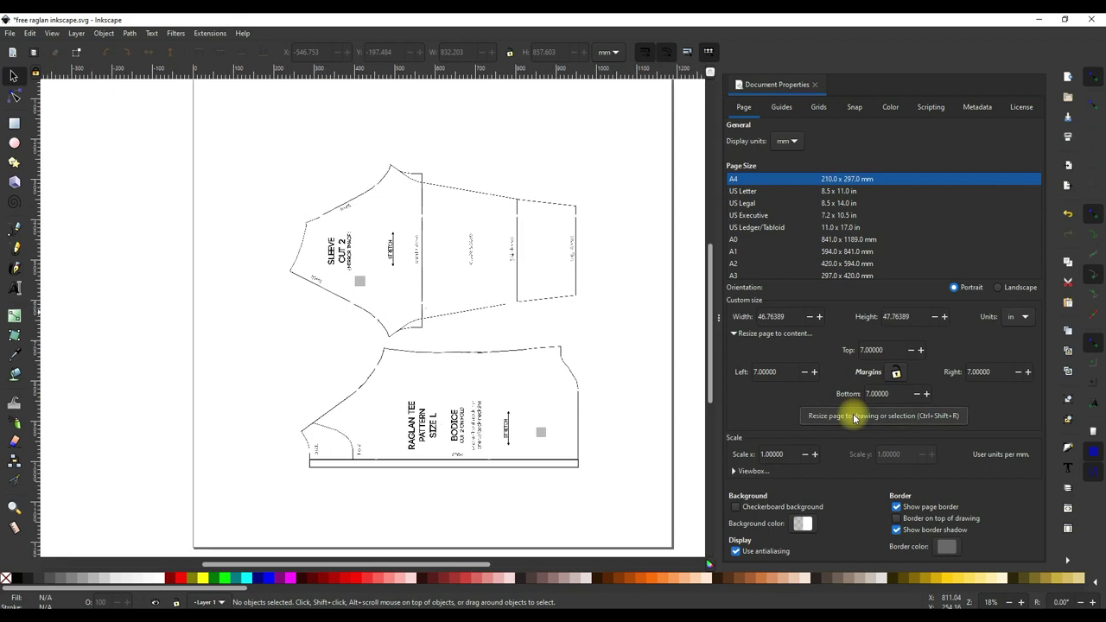
left_click(814, 84)
- Save the pattern as free raglan inkscape.pdf with the default PDF options
scroll(559, 348, "up", 3)
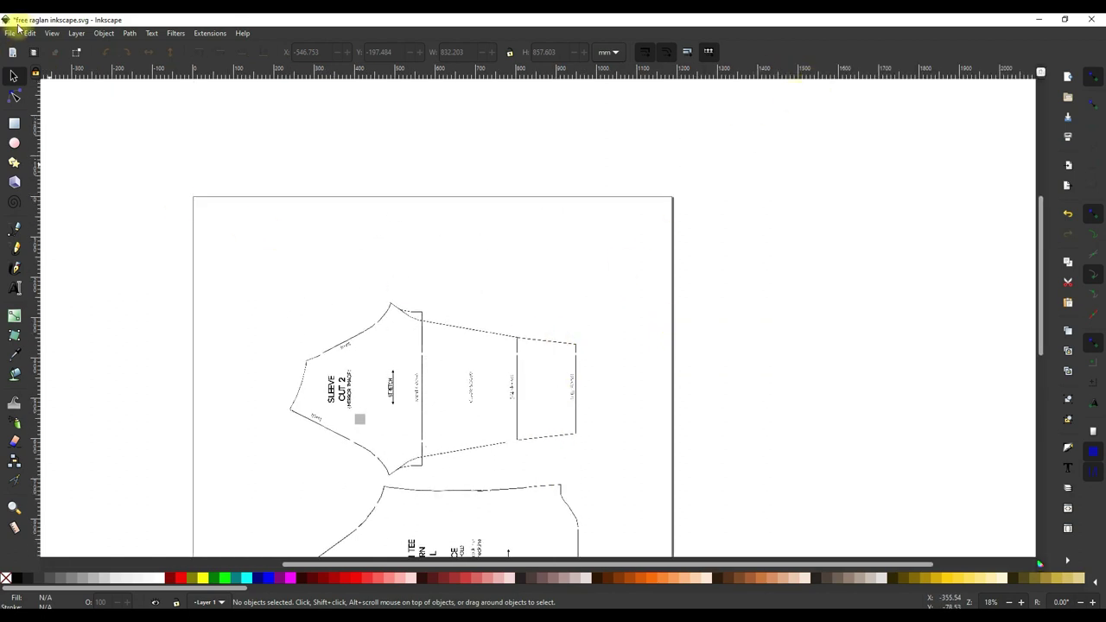
left_click(15, 36)
left_click(42, 129)
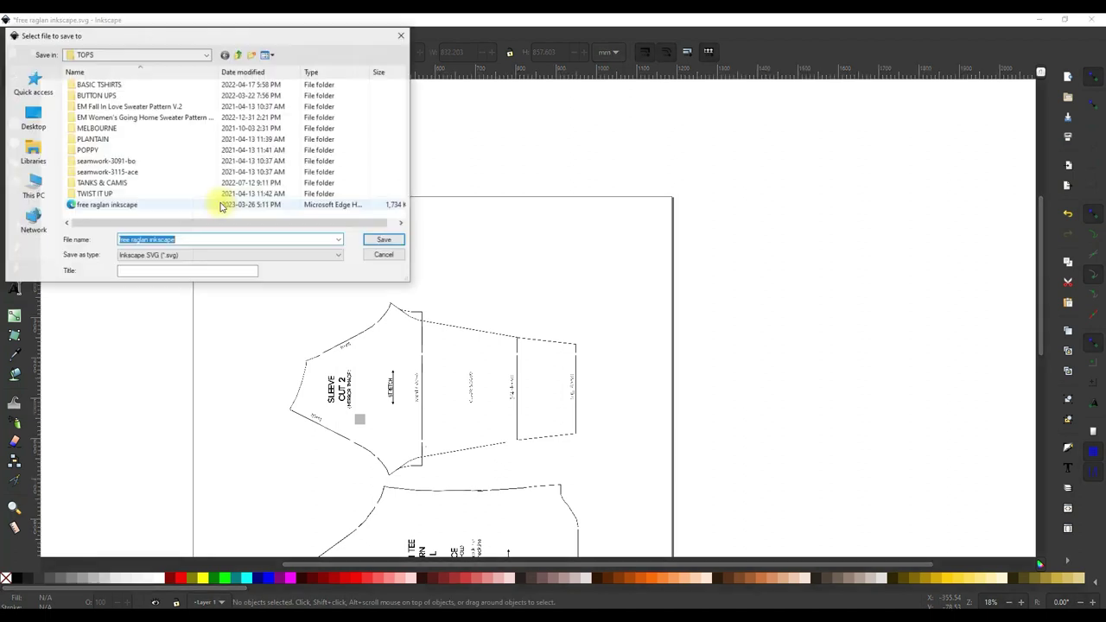
left_click(236, 255)
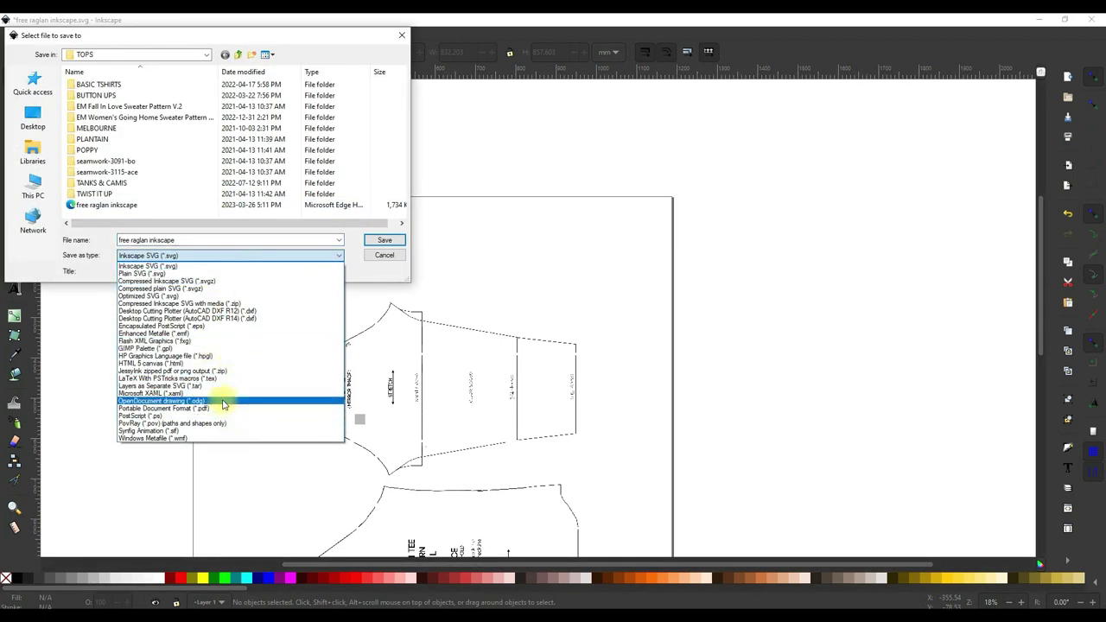
left_click(228, 409)
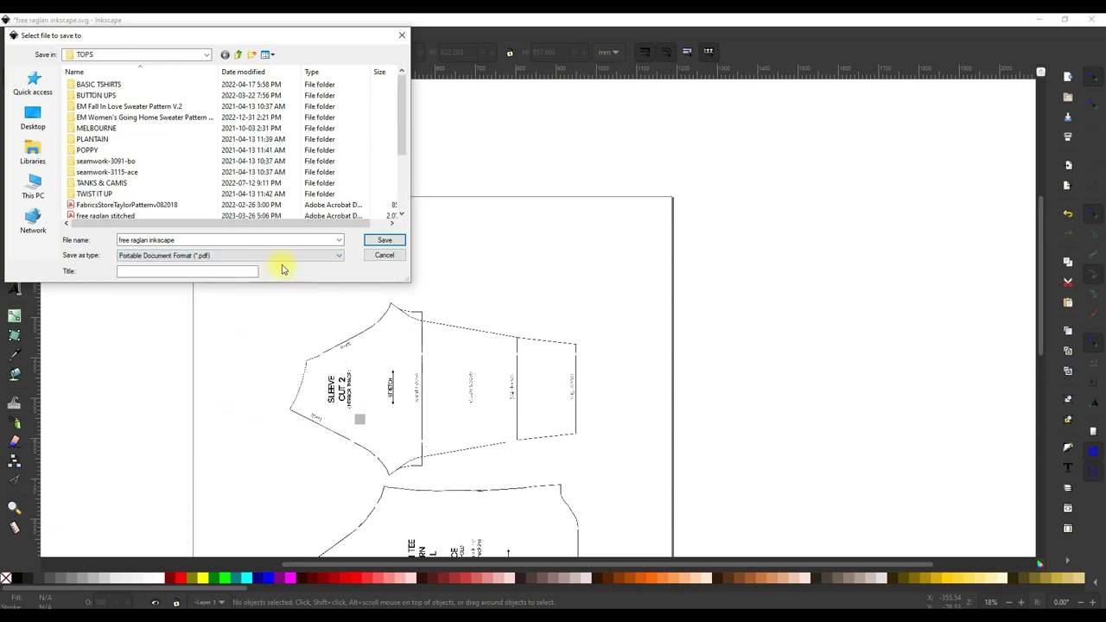
left_click(376, 244)
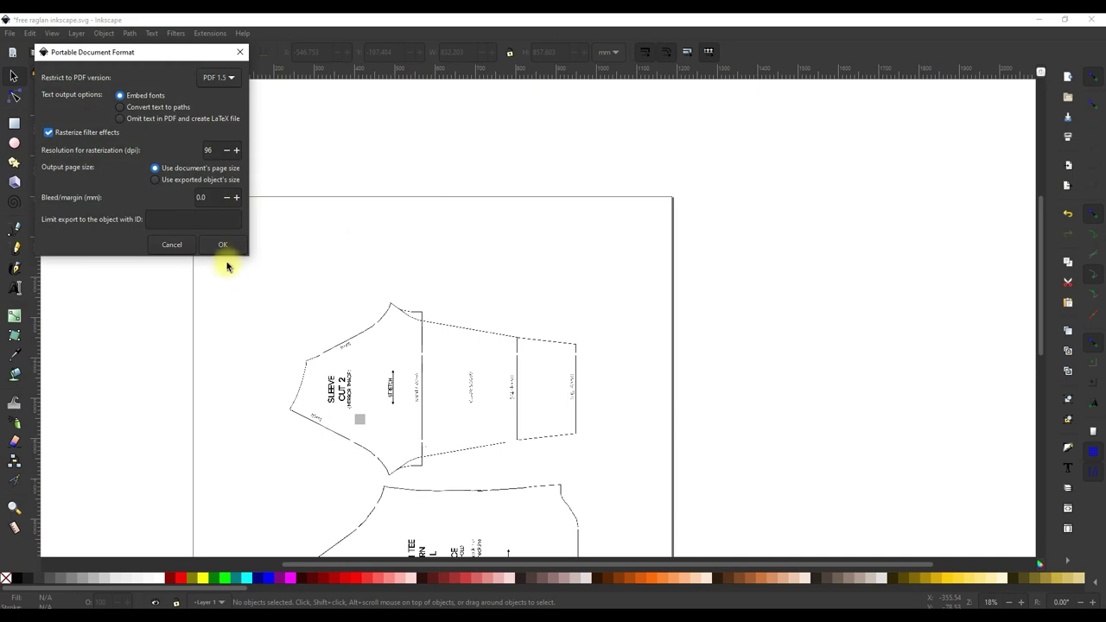
left_click(222, 246)
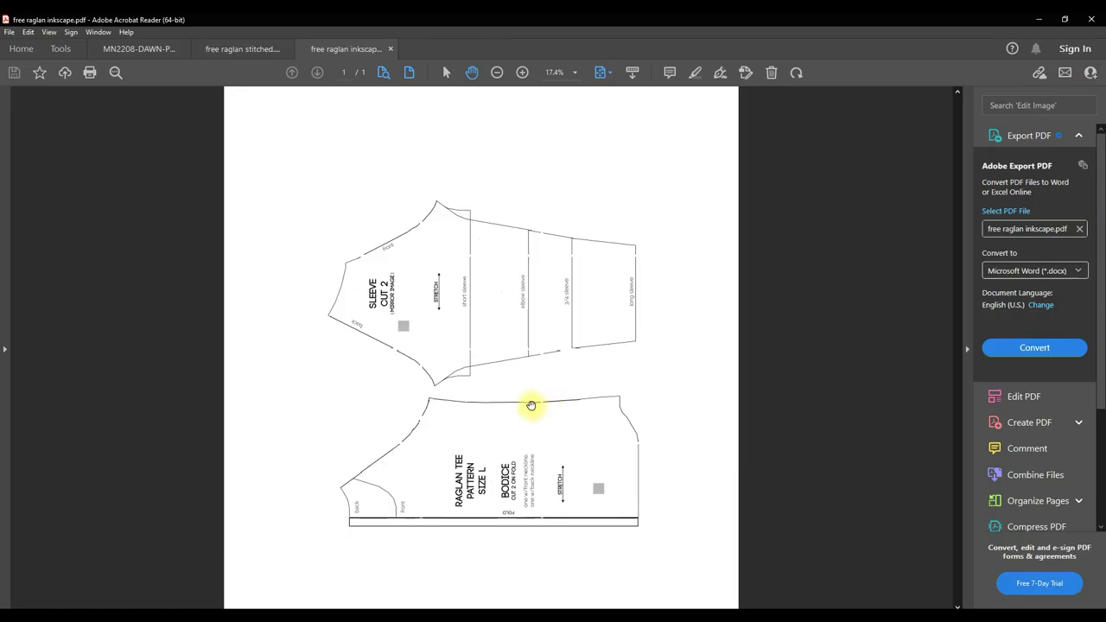